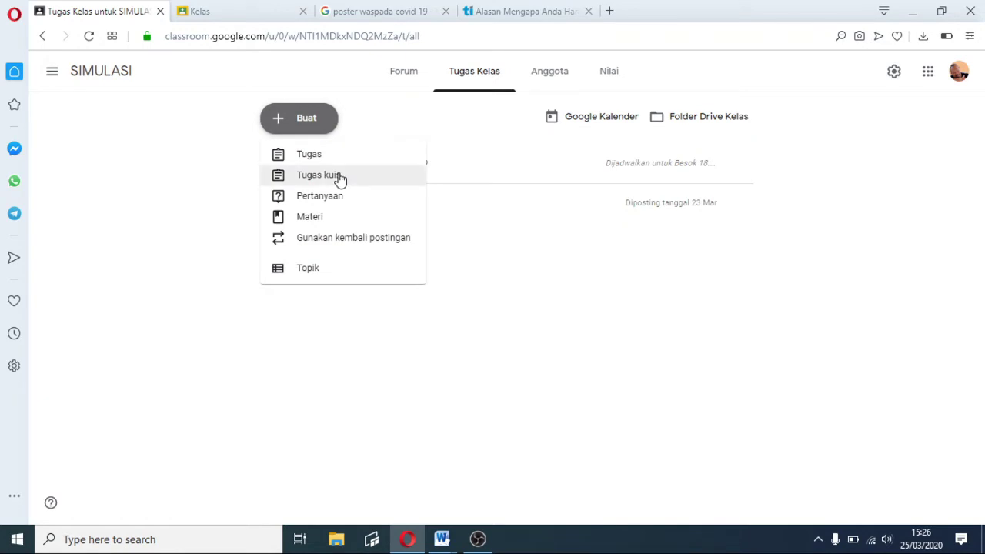
# Create a quiz assignment in the SIMULASI class and title it "UTS"
pyautogui.click(340, 176)
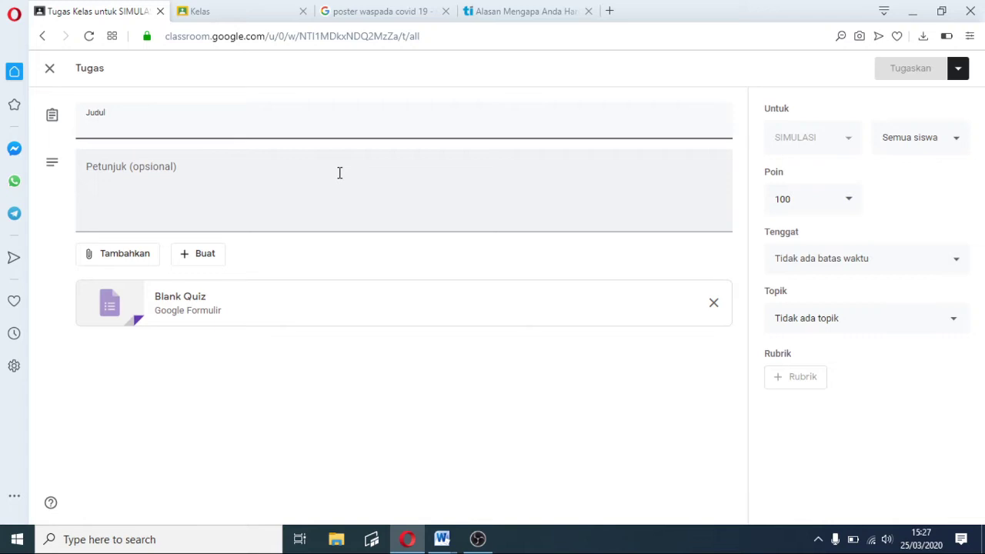
pyautogui.write('uts')
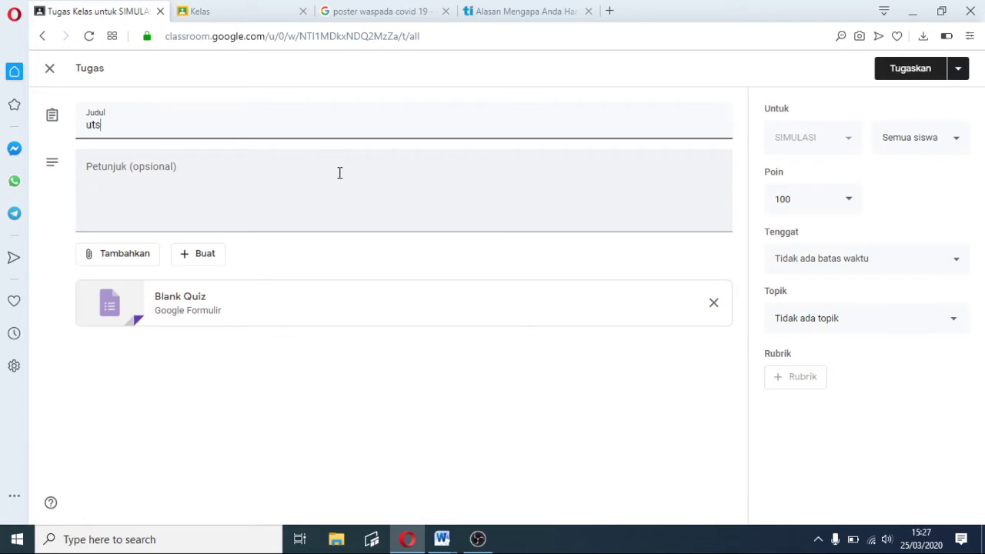
pyautogui.press('BackSpace')
pyautogui.press('BackSpace')
pyautogui.press('BackSpace')
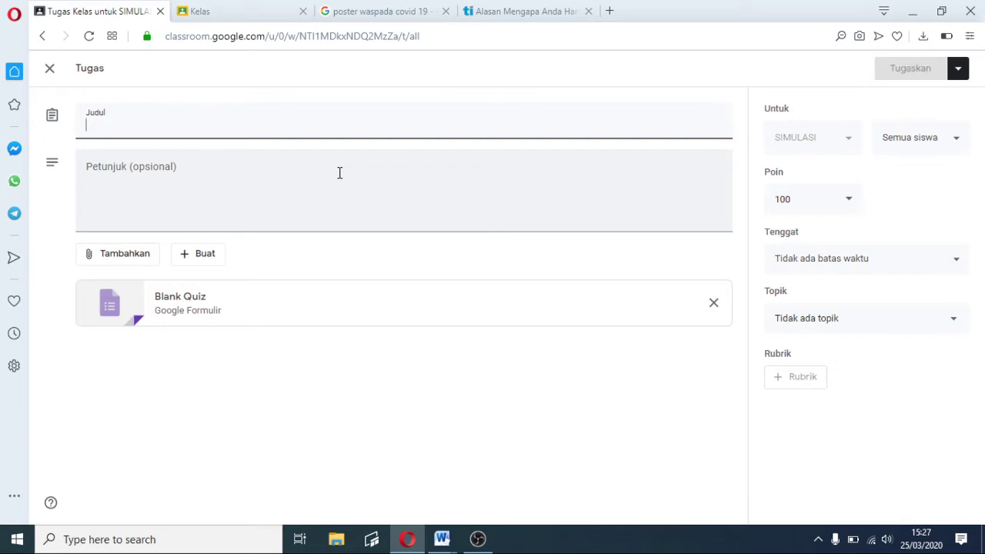
pyautogui.write('UTS')
# Enter the assignment instructions "SOAL TERDIRI DARI 10 PG DAN 3 ESSAY"
pyautogui.click(253, 189)
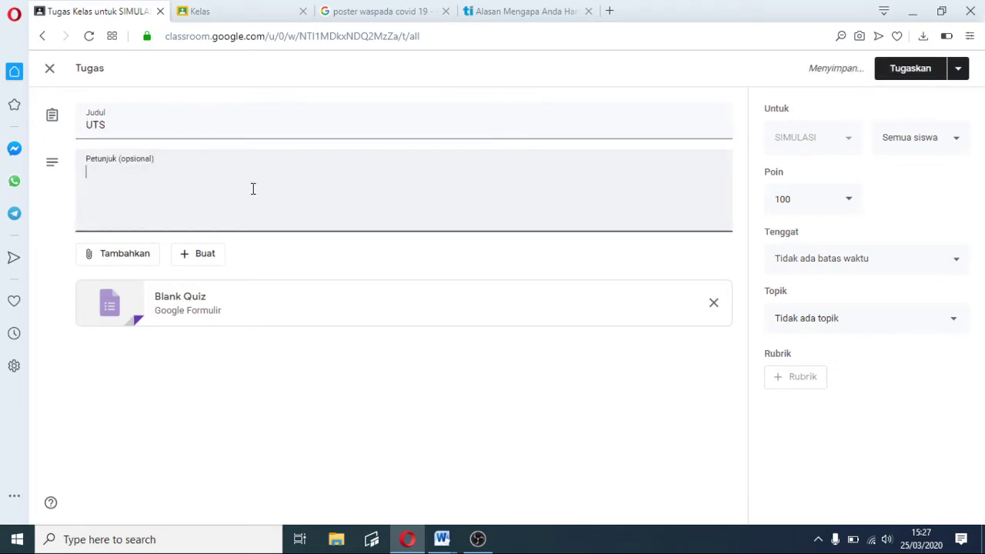
pyautogui.write('SOAL TERDI')
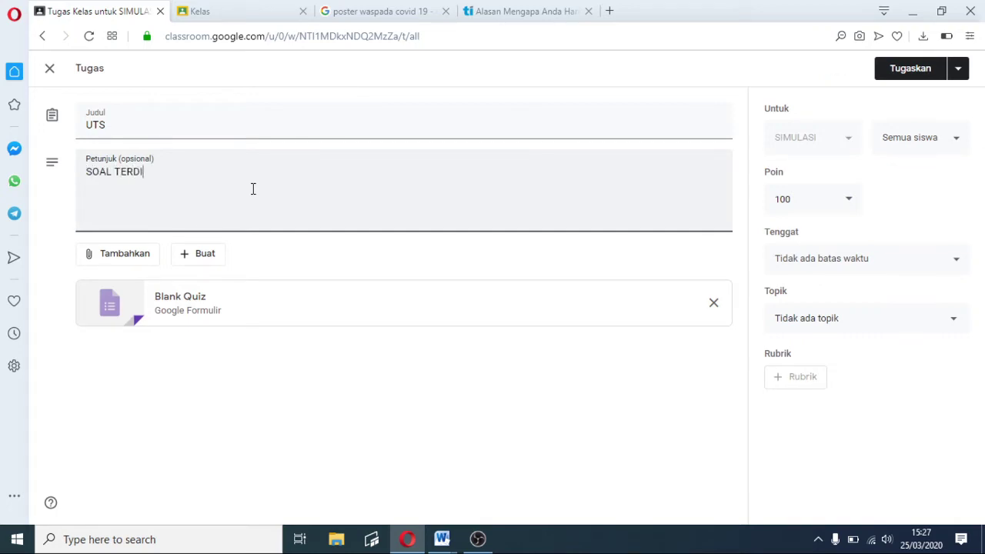
pyautogui.write('RI DARI 10 PG DAN ')
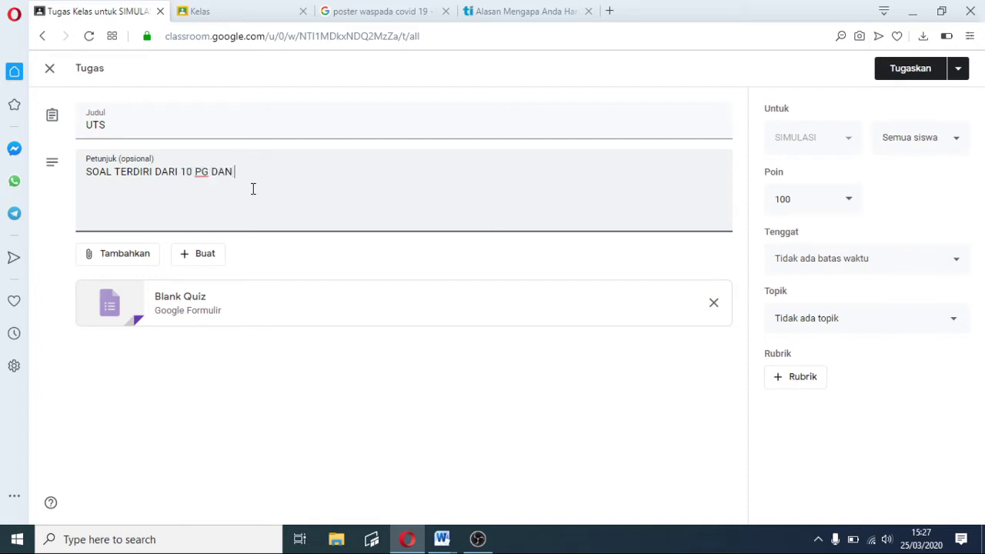
pyautogui.write('3 ESSAY')
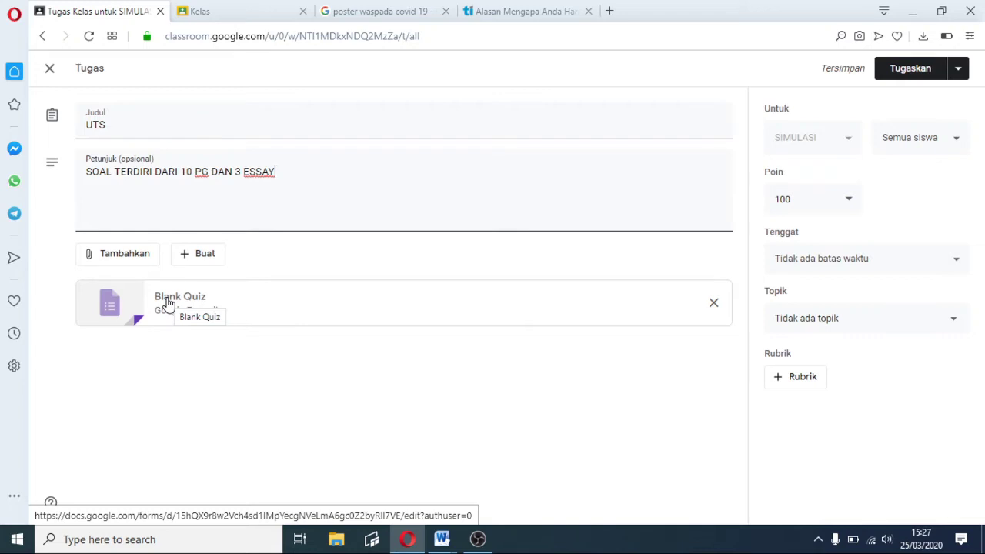
pyautogui.click(129, 262)
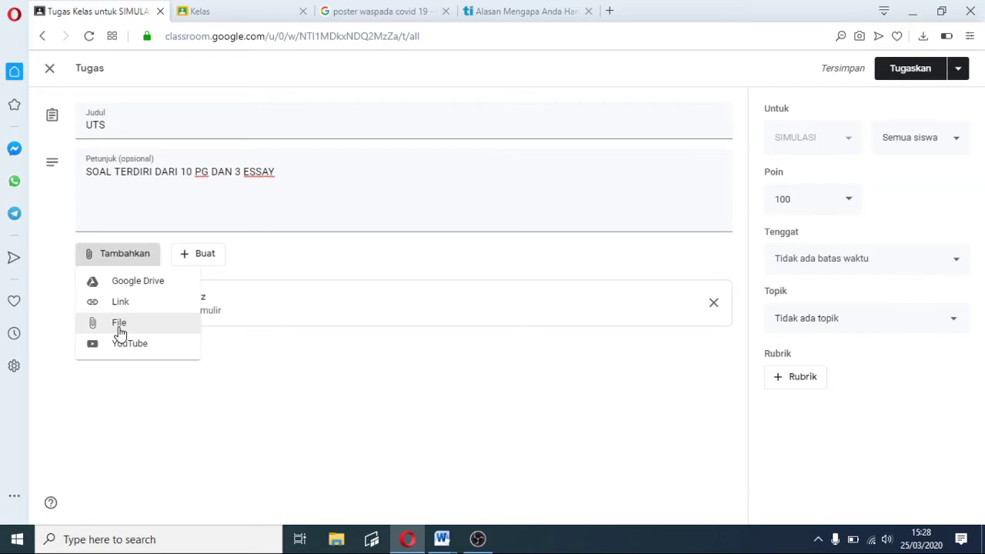
pyautogui.click(303, 408)
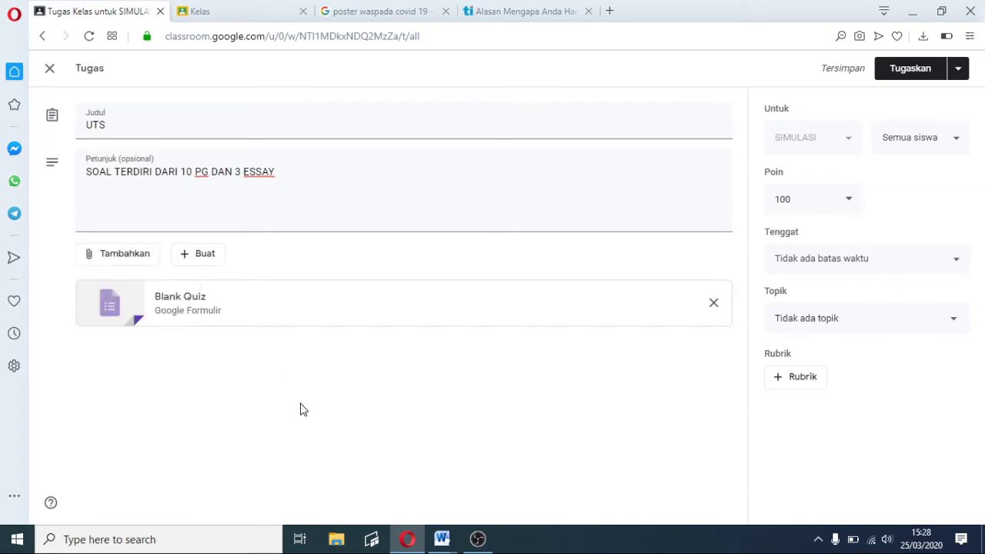
# Open the attached Blank Quiz form for editing and rename the form file as "SIMULASI"
pyautogui.click(207, 310)
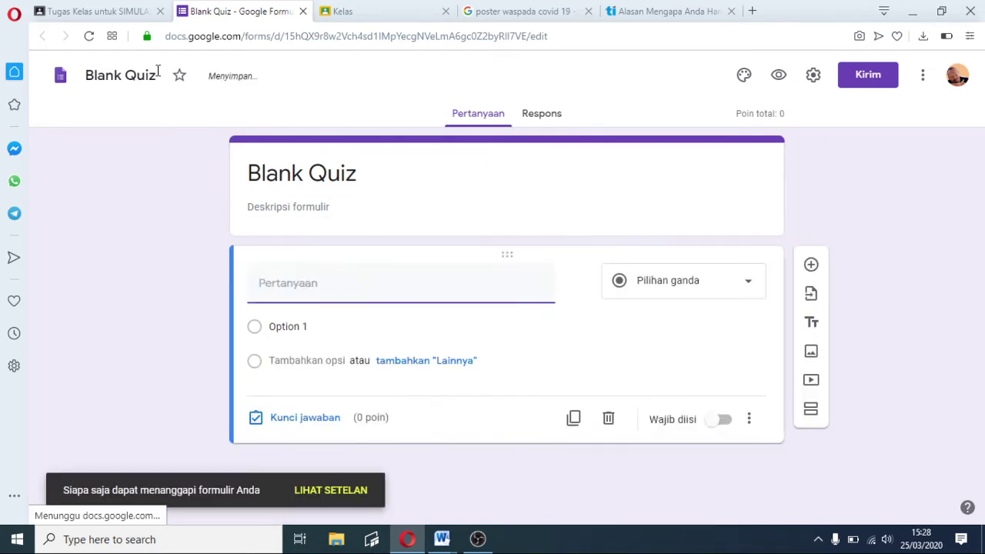
pyautogui.click(153, 75)
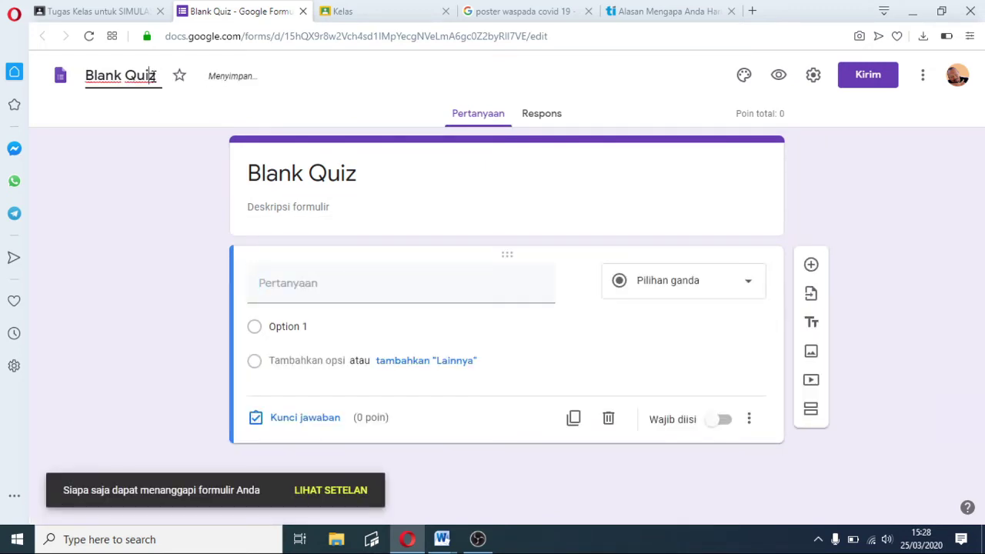
pyautogui.press('BackSpace')
pyautogui.press('BackSpace')
pyautogui.press('BackSpace')
pyautogui.press('BackSpace')
pyautogui.press('BackSpace')
pyautogui.press('BackSpace')
pyautogui.press('BackSpace')
pyautogui.press('BackSpace')
pyautogui.press('BackSpace')
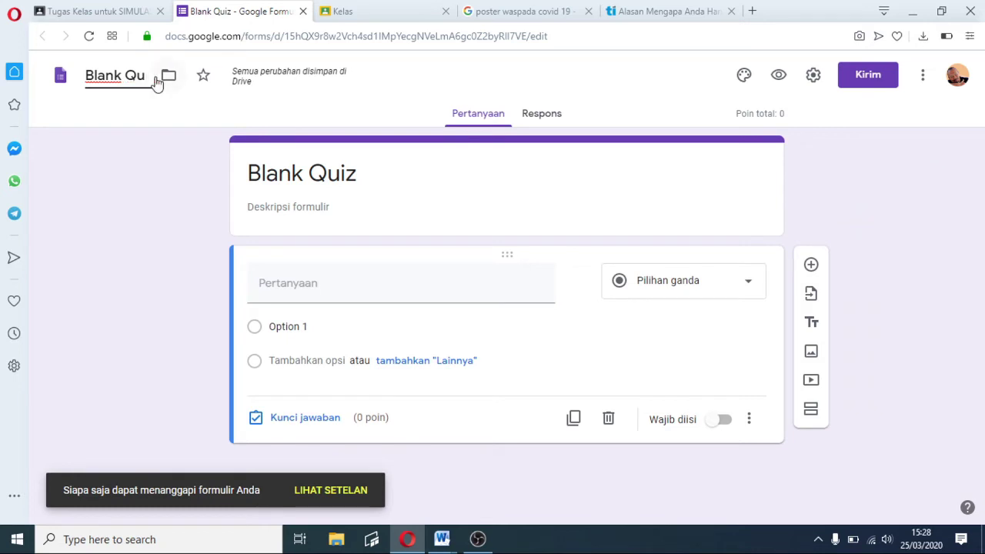
pyautogui.press('BackSpace')
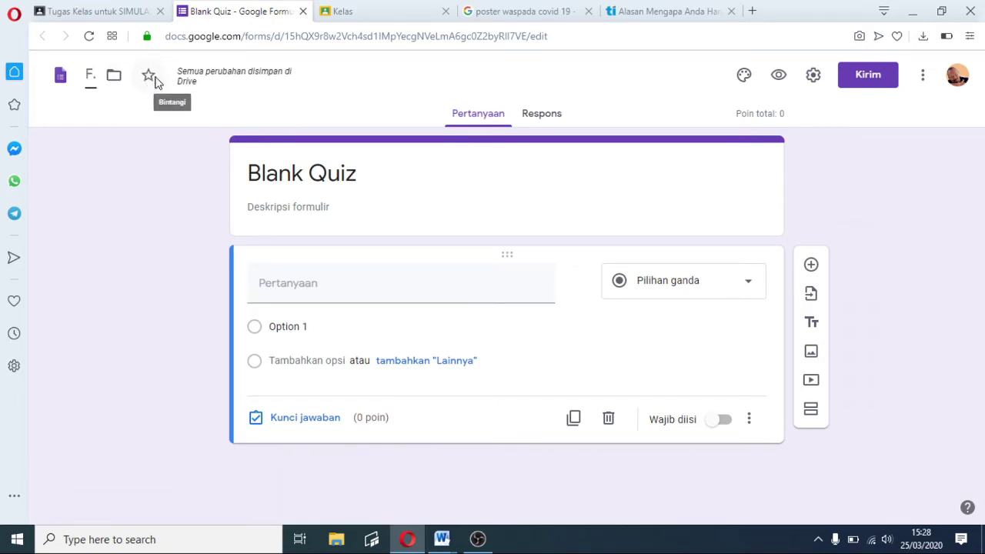
pyautogui.write('SIMULASI')
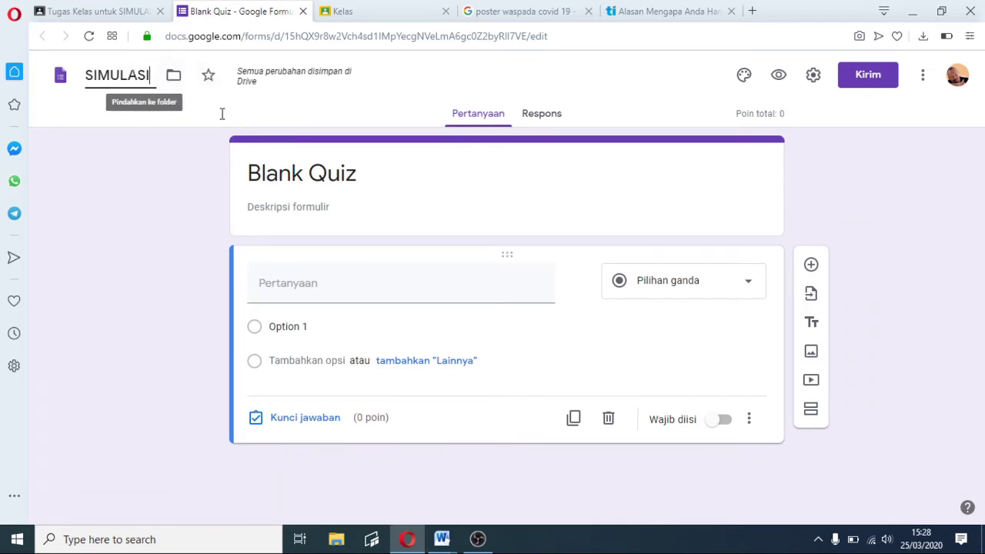
# Set the heading of the quiz form to "UTS SIMULASI"
pyautogui.click(357, 175)
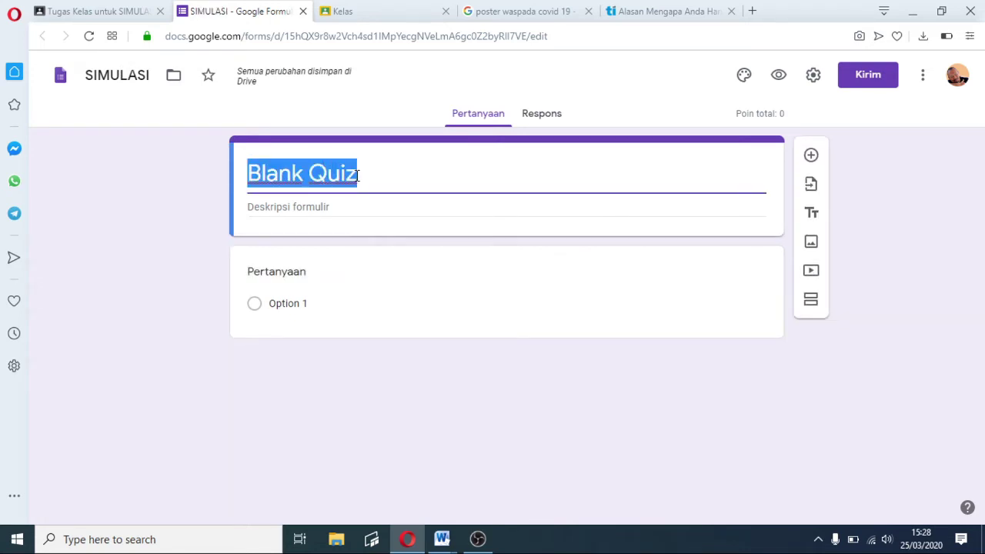
pyautogui.write('UTS SIMU')
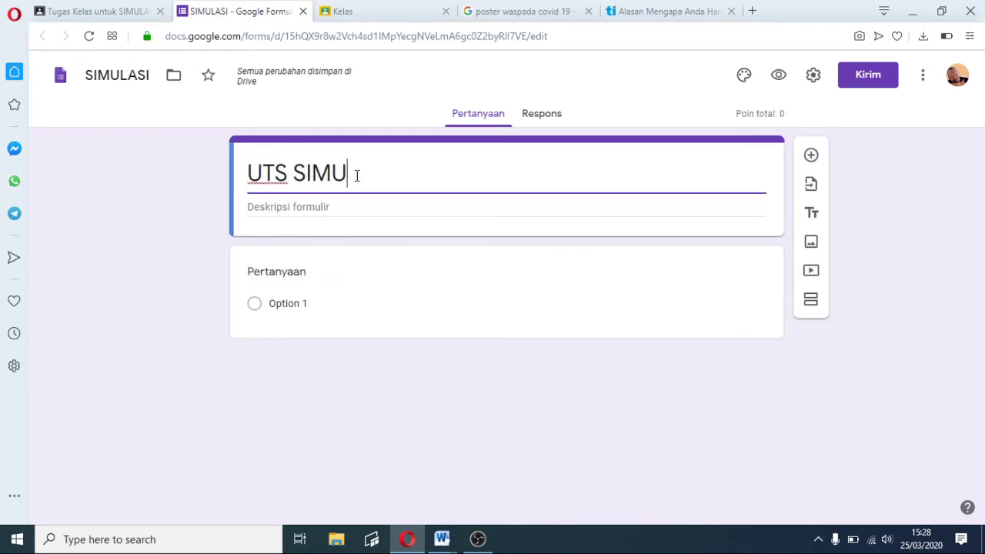
pyautogui.write('LASI')
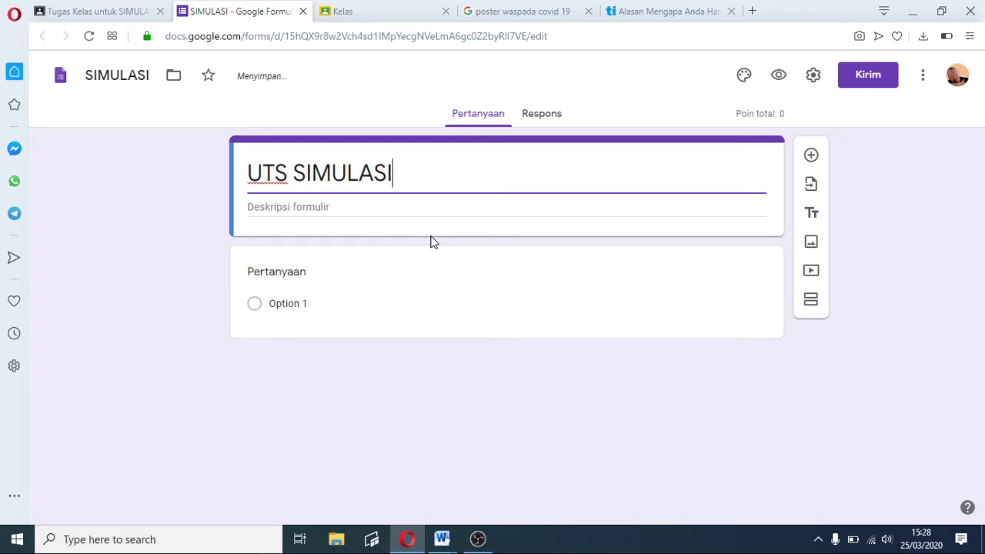
pyautogui.click(431, 241)
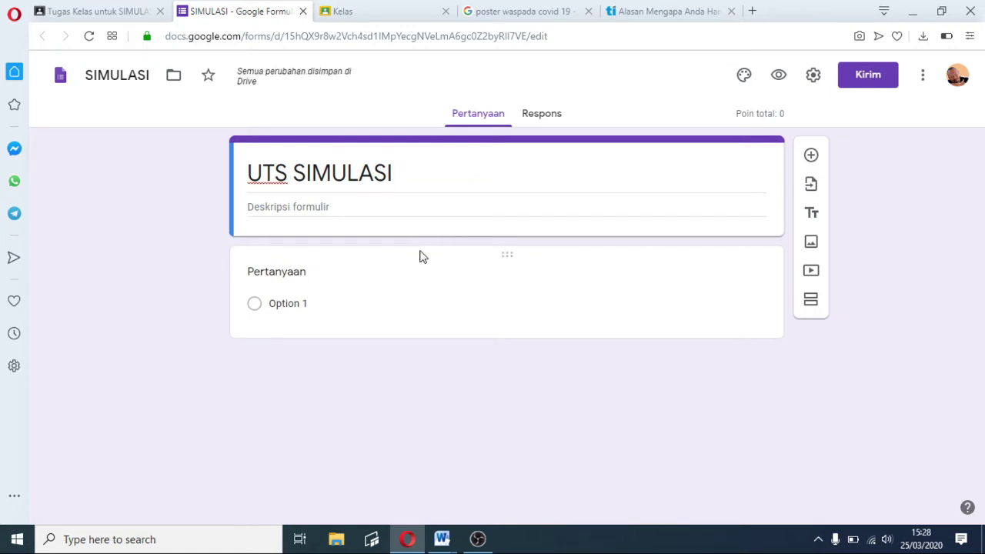
# Make the first question "NAMA MAHASISWA :" and set its answer type to Jawaban singkat
pyautogui.click(302, 280)
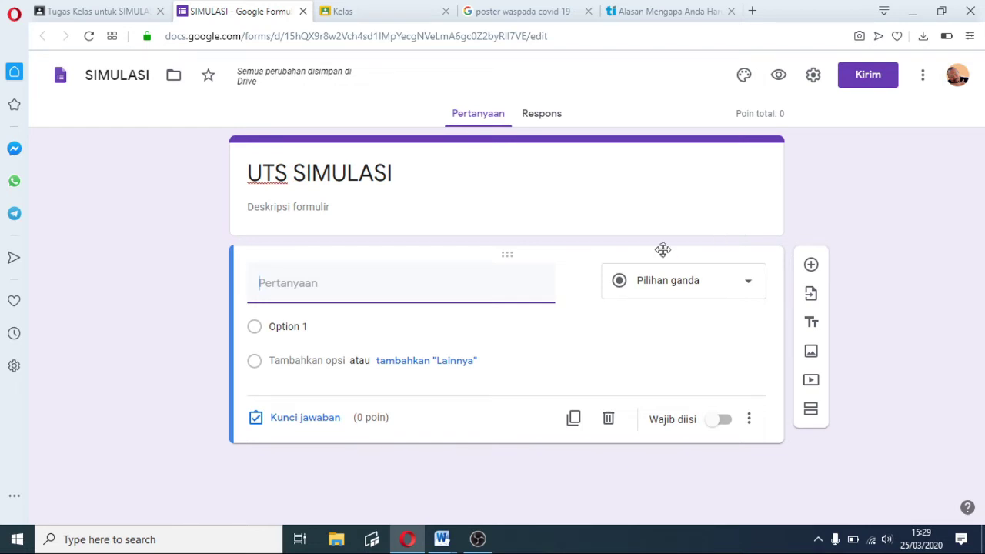
pyautogui.write('NAMA HA')
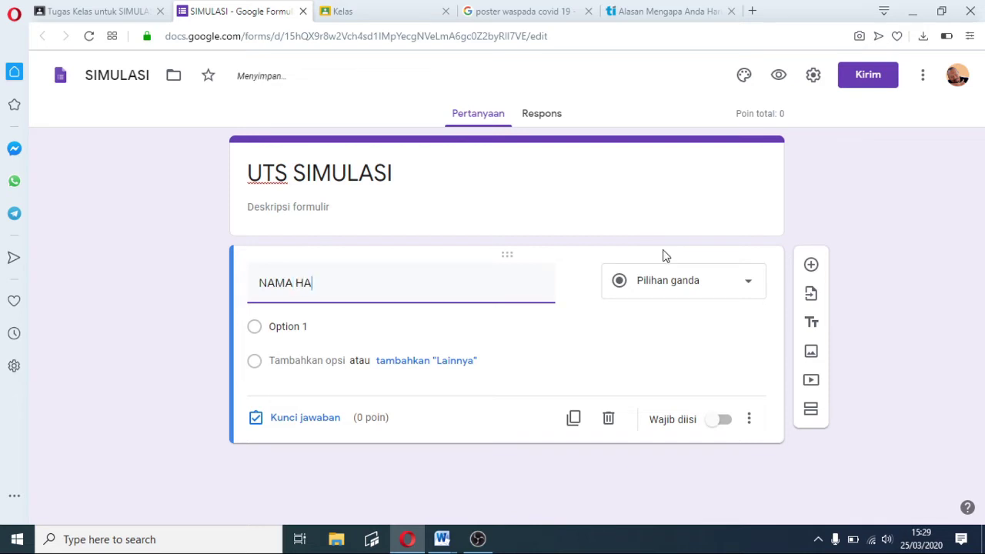
pyautogui.press('BackSpace')
pyautogui.press('BackSpace')
pyautogui.write('MAHSISWA')
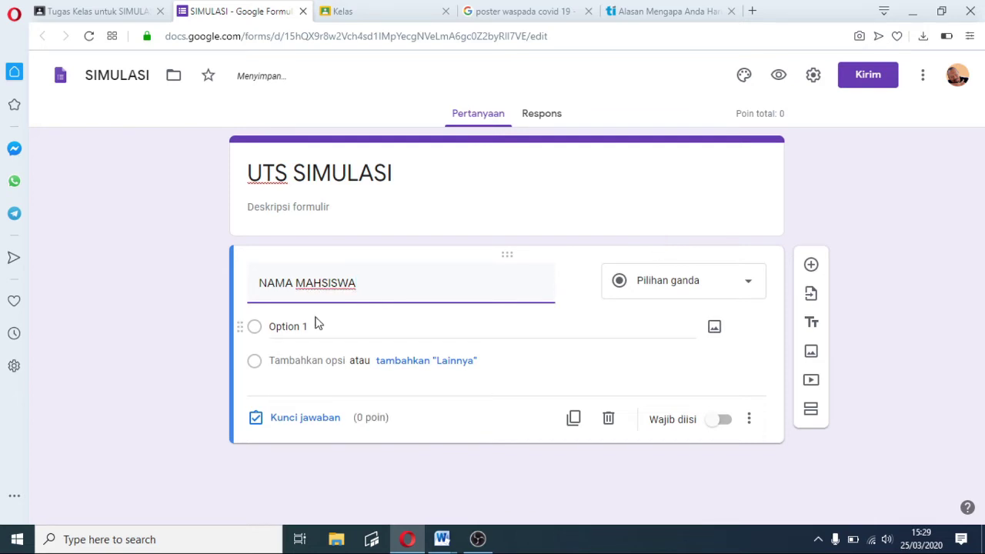
pyautogui.click(321, 283)
pyautogui.write('A ')
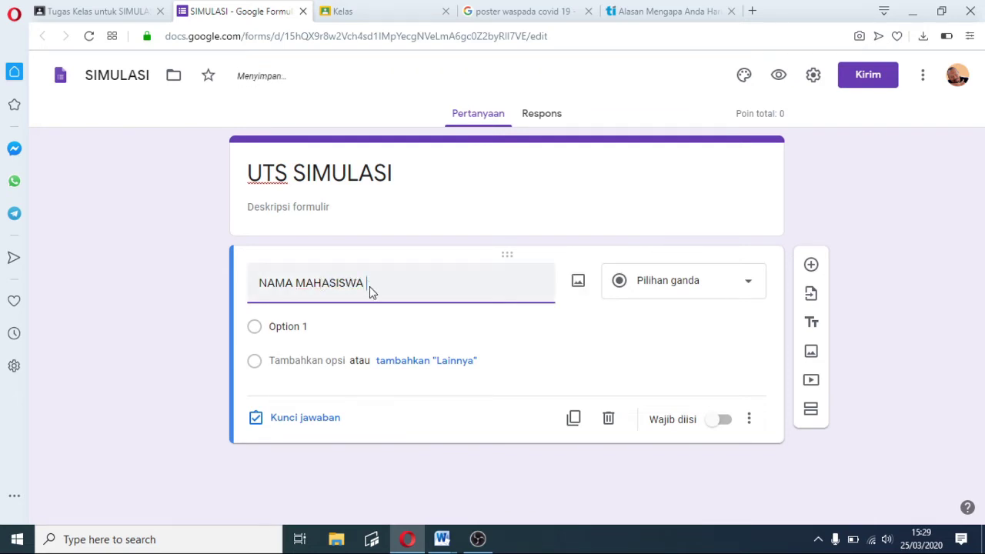
pyautogui.write(':')
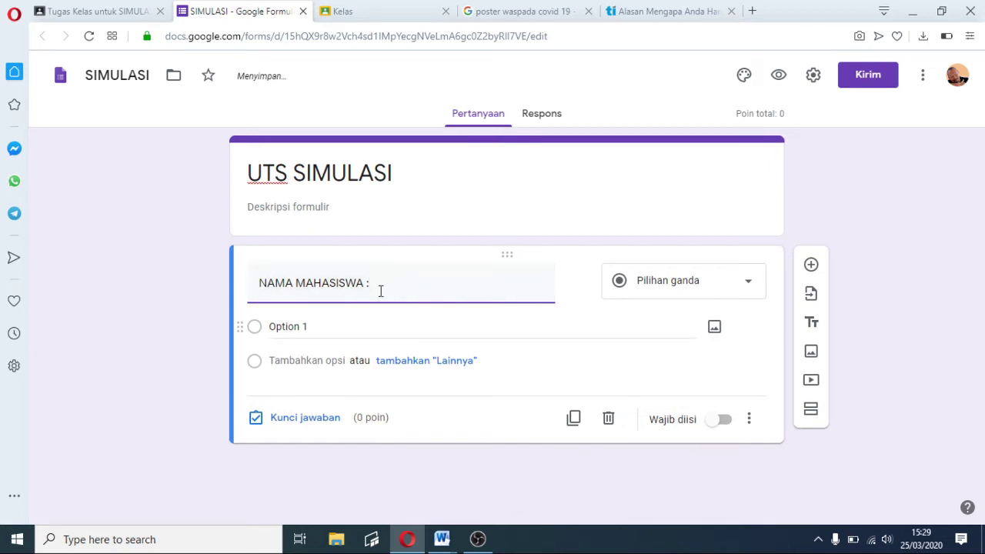
pyautogui.click(747, 288)
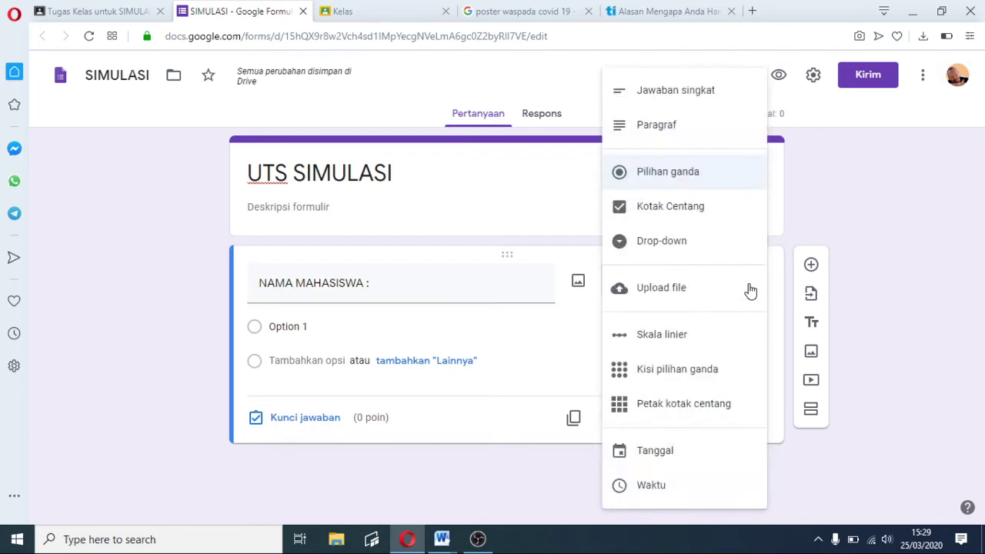
pyautogui.click(696, 100)
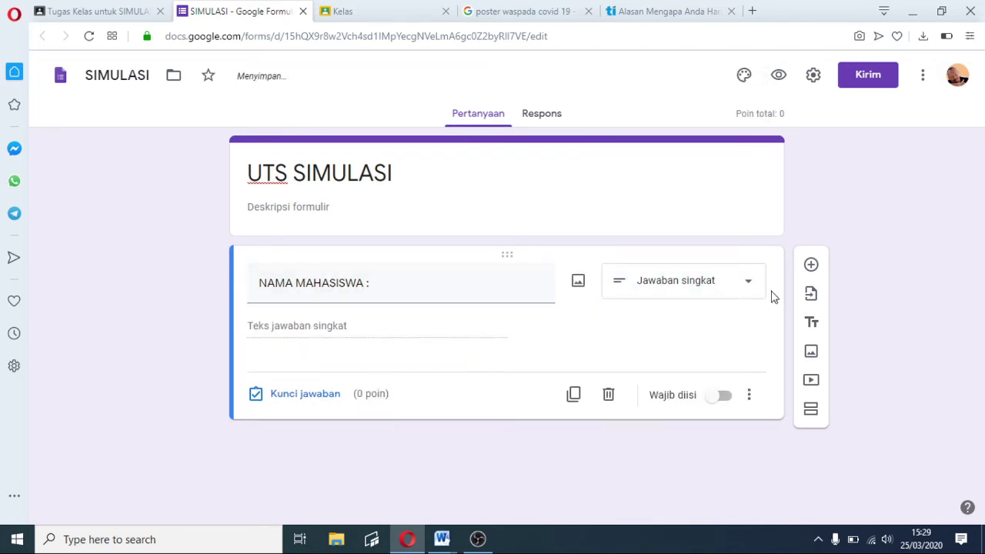
# Add a second question "NPM :" and insert another blank question below it
pyautogui.click(808, 271)
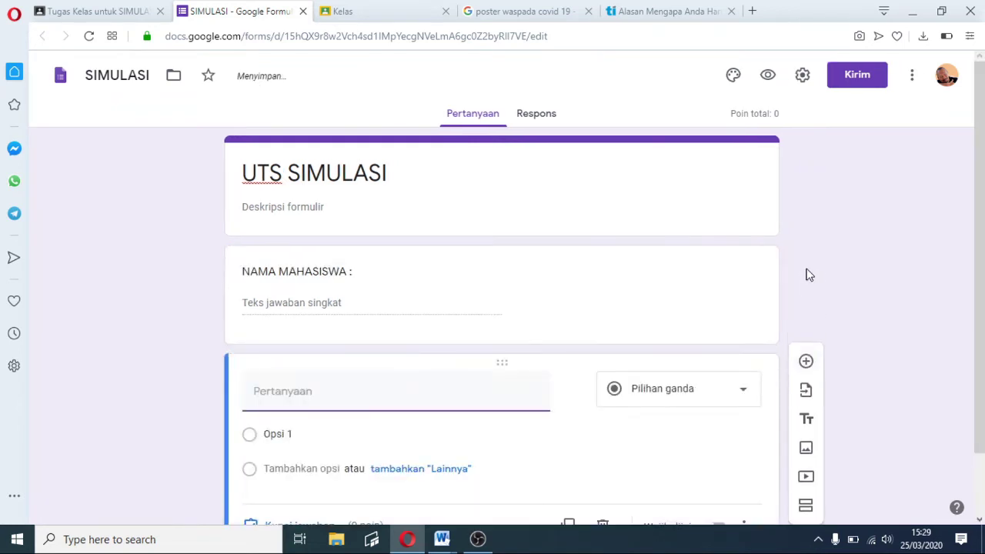
pyautogui.write('NPM :')
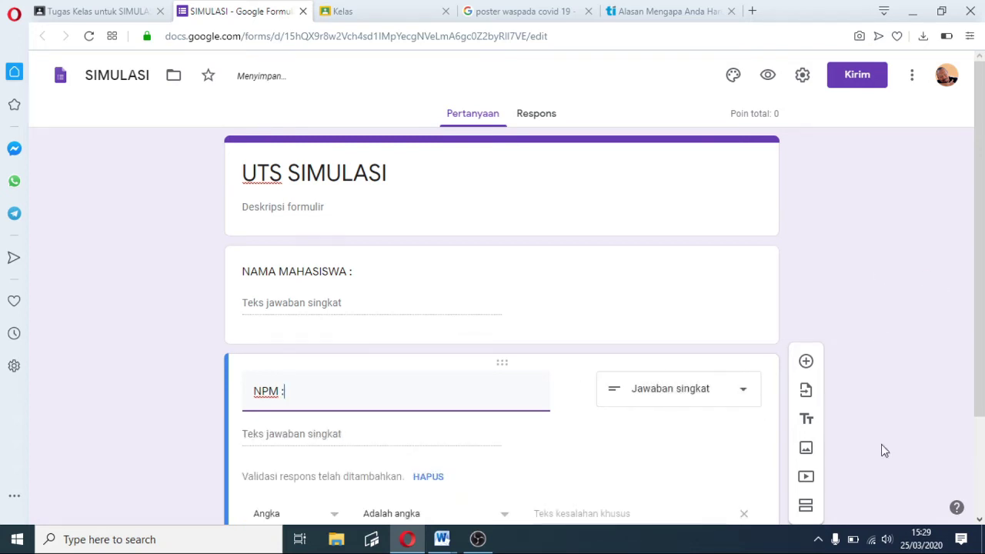
pyautogui.scroll(-1, 894, 385)
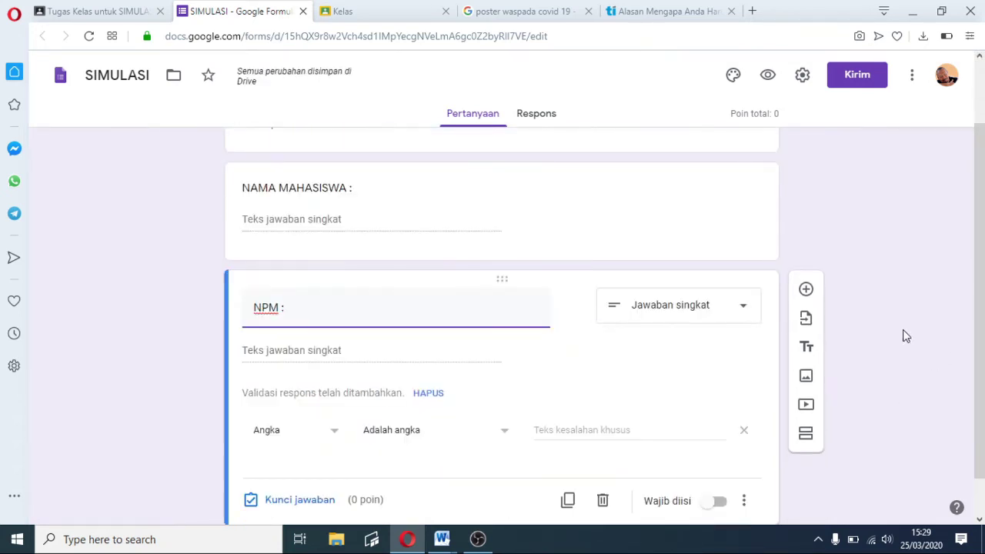
pyautogui.click(807, 291)
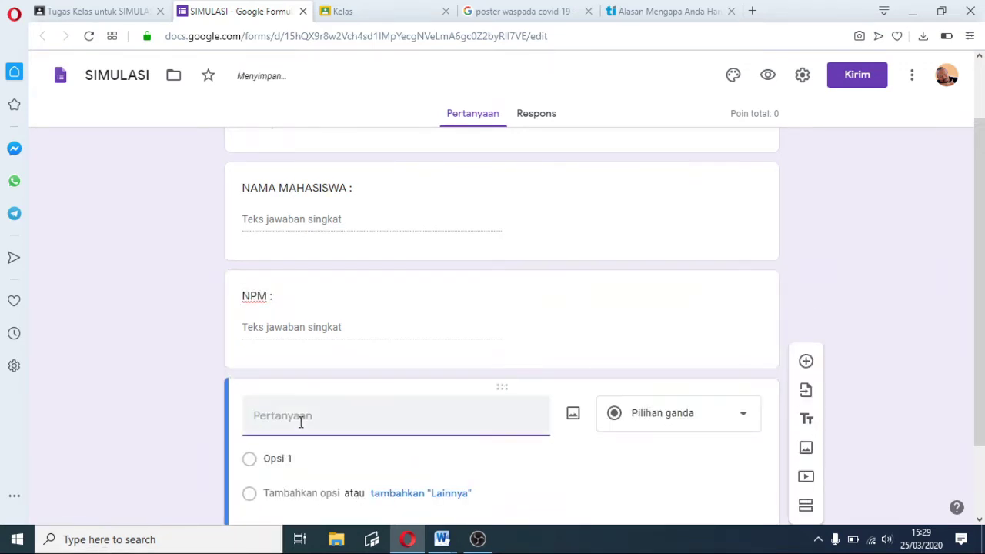
# Preview the quiz form as students see it, and close the preview
pyautogui.moveTo(983, 220); pyautogui.dragTo(982, 286)
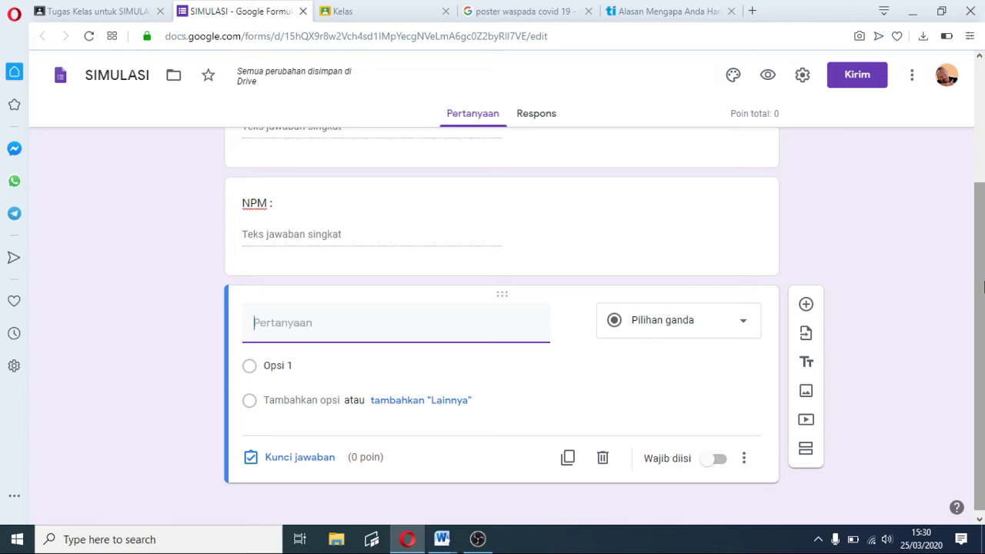
pyautogui.moveTo(983, 286); pyautogui.dragTo(983, 138)
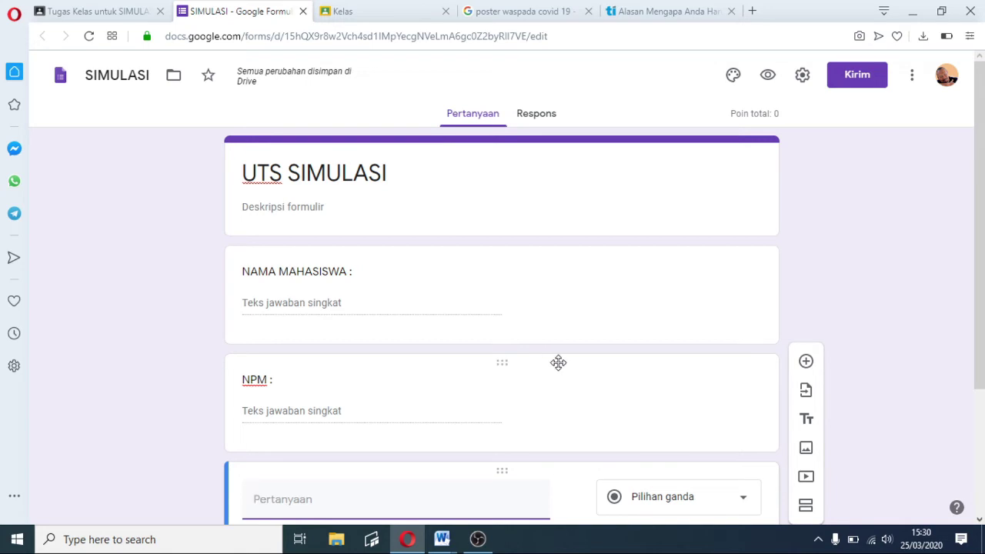
pyautogui.click(767, 74)
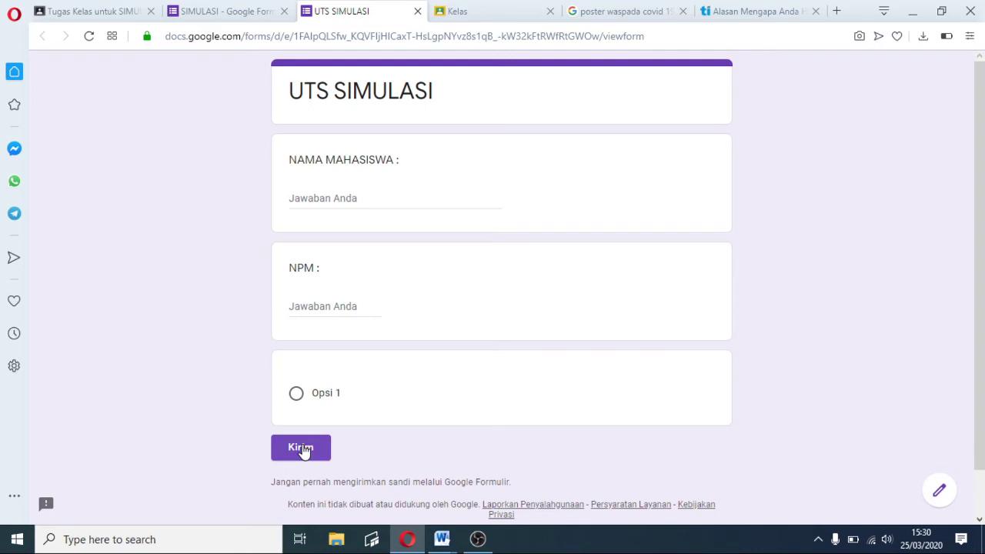
pyautogui.click(418, 13)
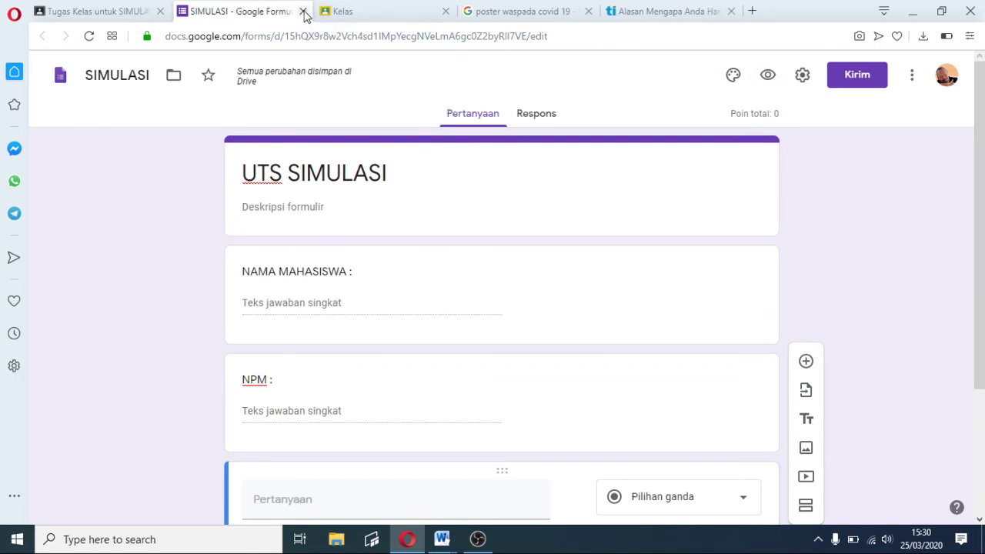
# Close the form editor and return to the UTS assignment draft in Classroom
pyautogui.click(303, 11)
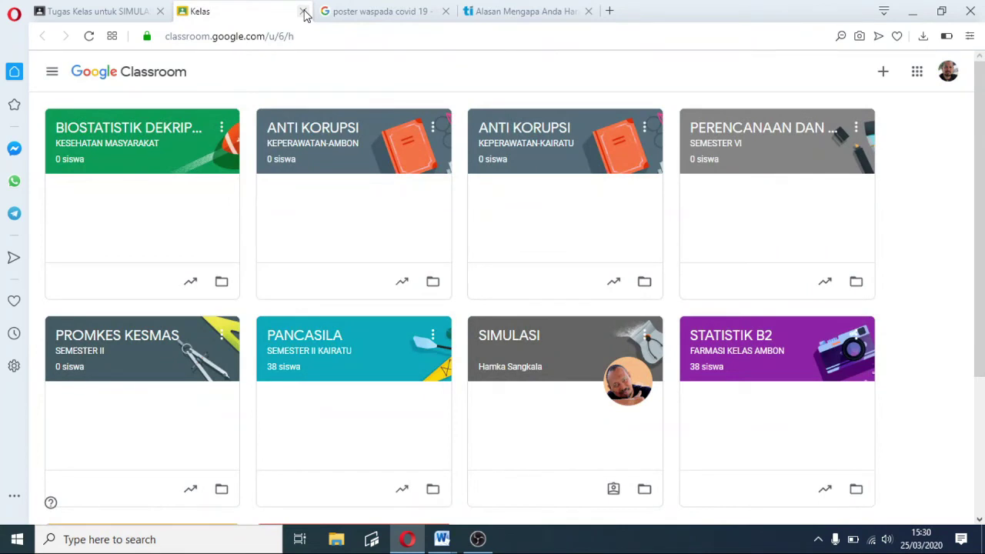
pyautogui.click(125, 13)
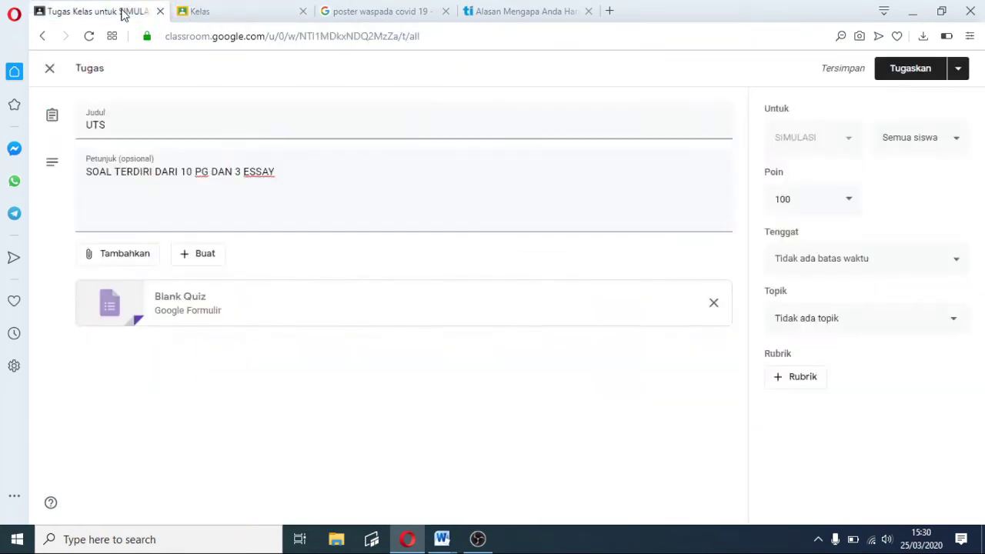
# Open the attached Blank Quiz form to check its questions, and close it to return to the assignment draft
pyautogui.click(183, 308)
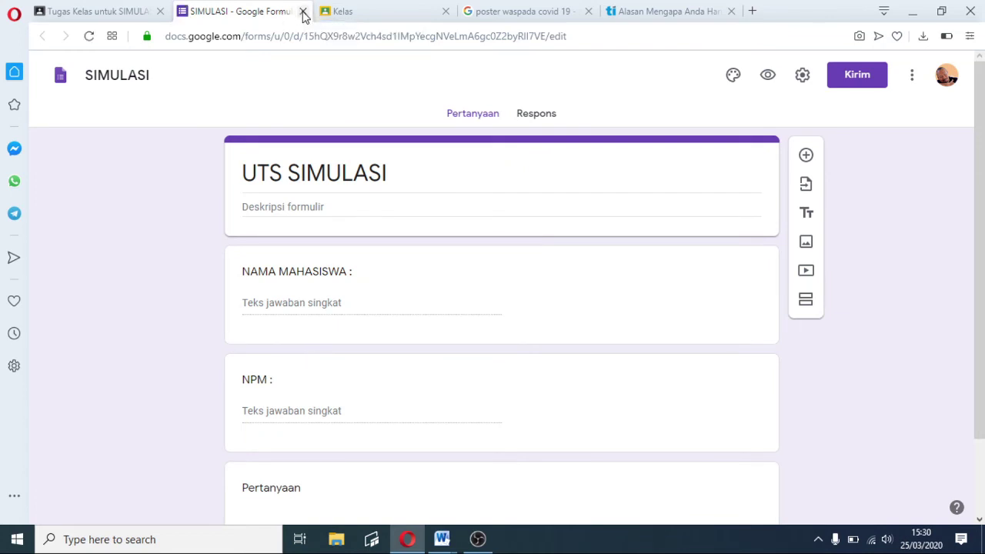
pyautogui.click(303, 12)
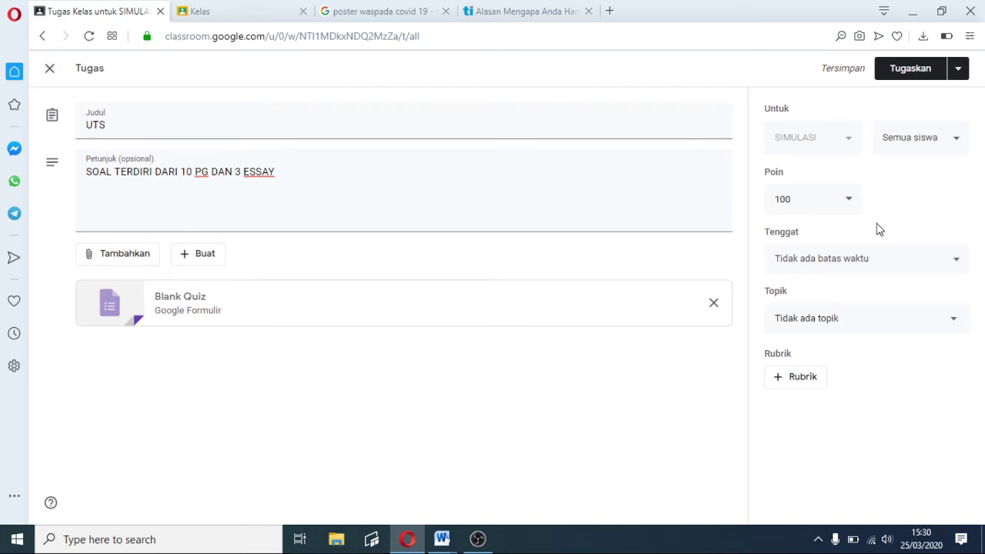
pyautogui.click(959, 73)
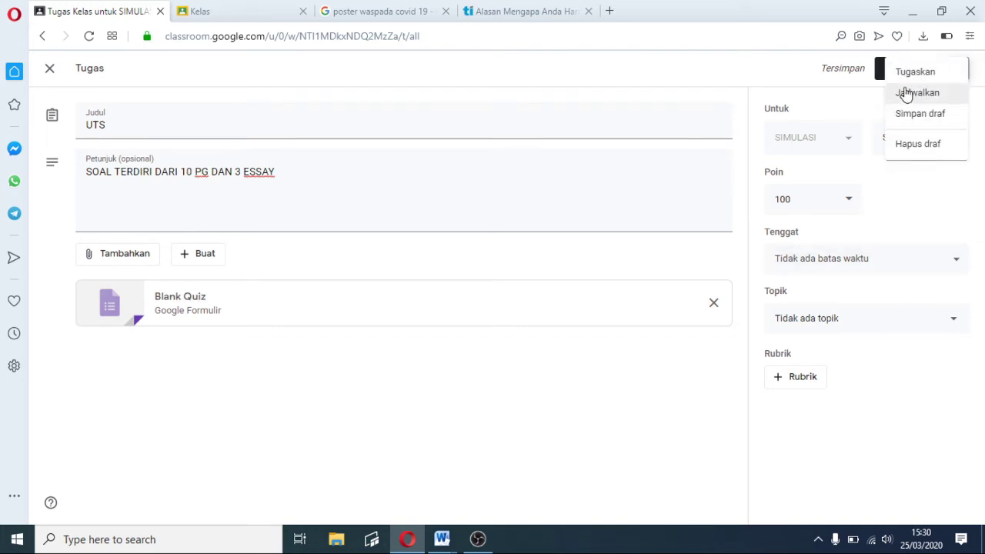
pyautogui.click(886, 226)
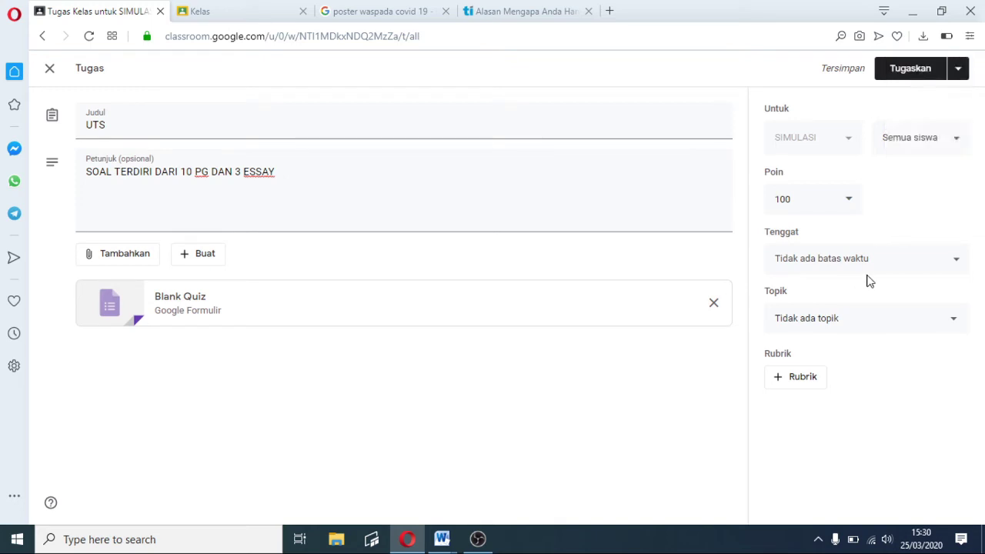
pyautogui.click(933, 264)
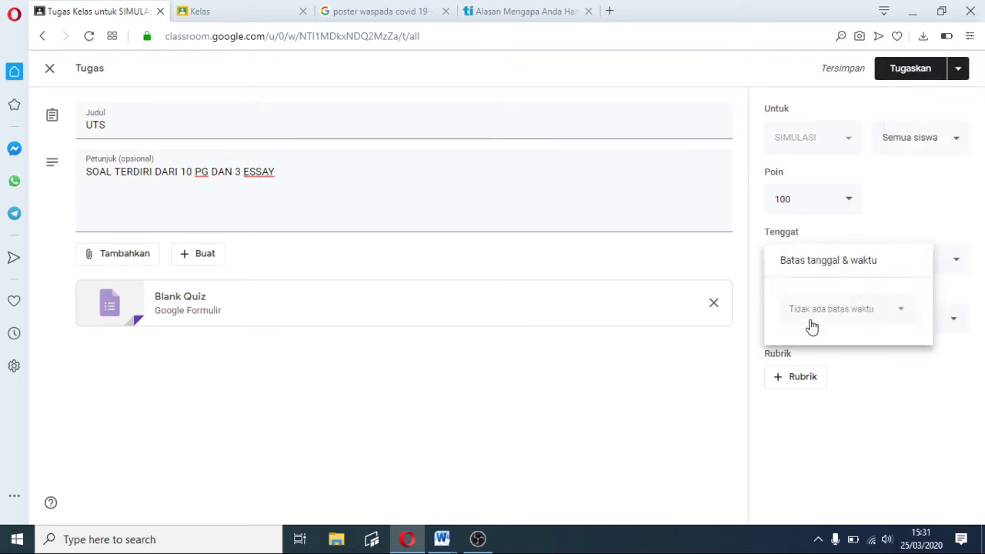
pyautogui.click(626, 420)
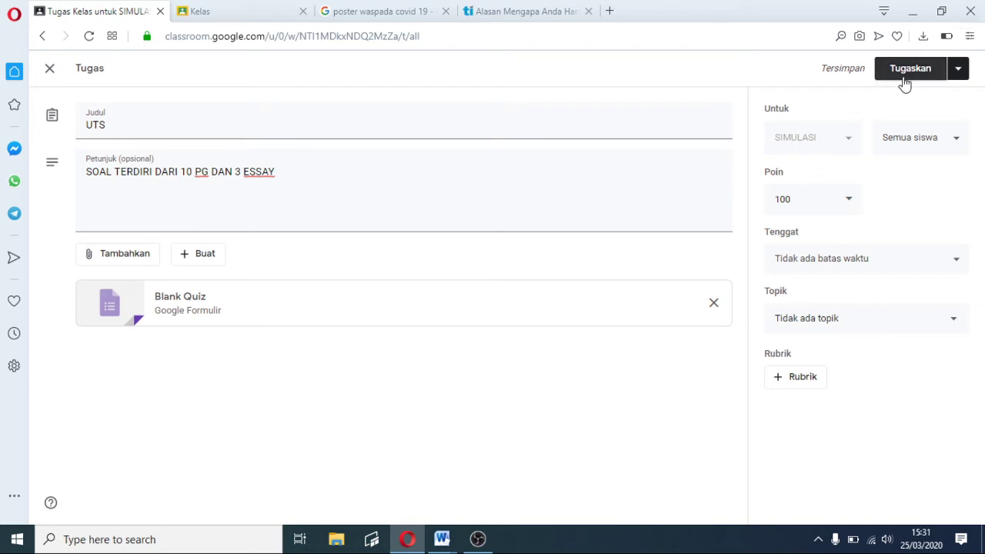
# Schedule the UTS assignment for posting on 26 Mar 2020 at 18.31
pyautogui.click(958, 72)
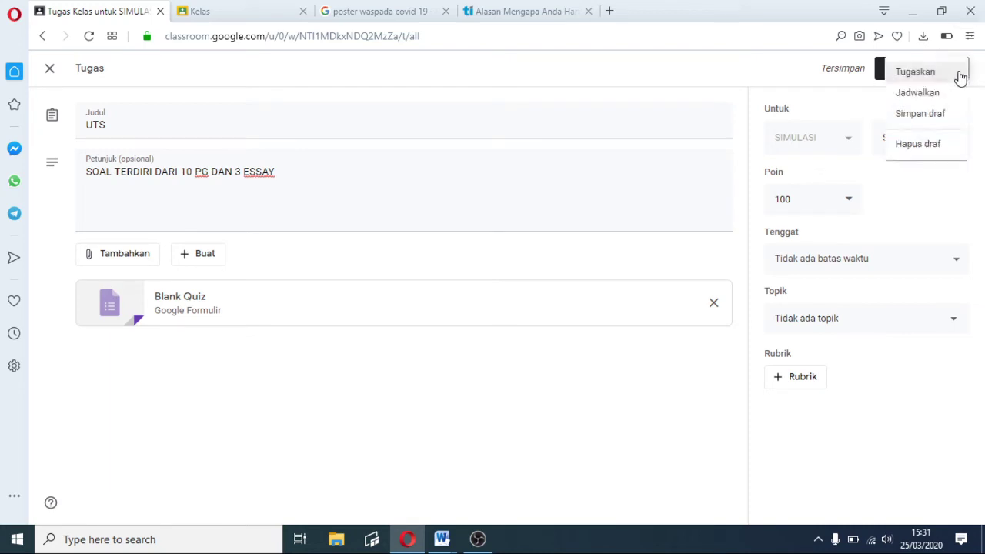
pyautogui.click(915, 98)
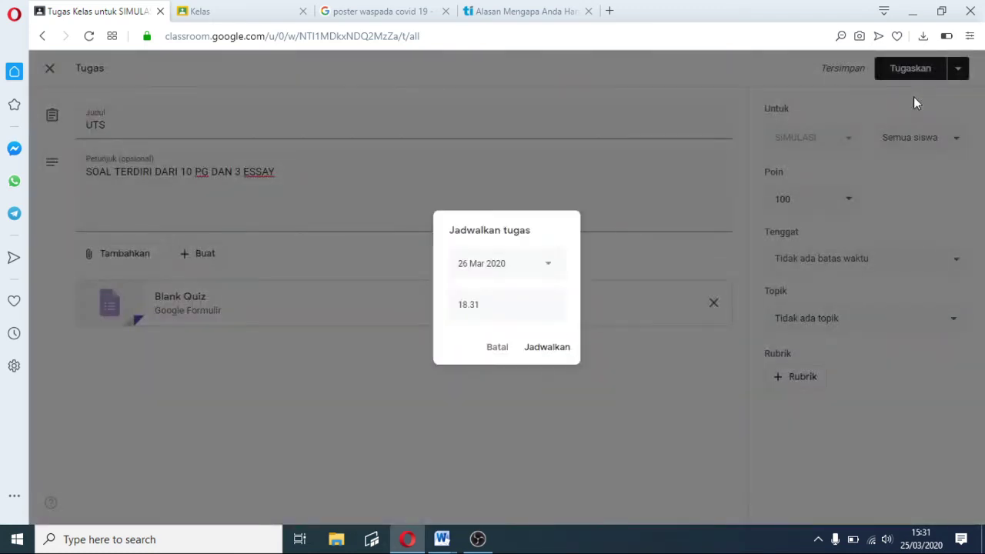
pyautogui.click(548, 351)
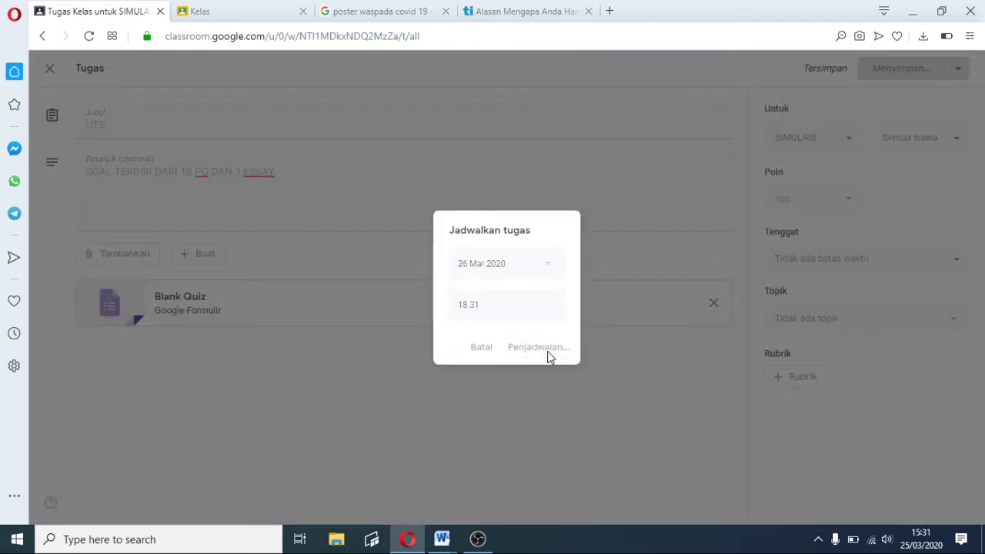